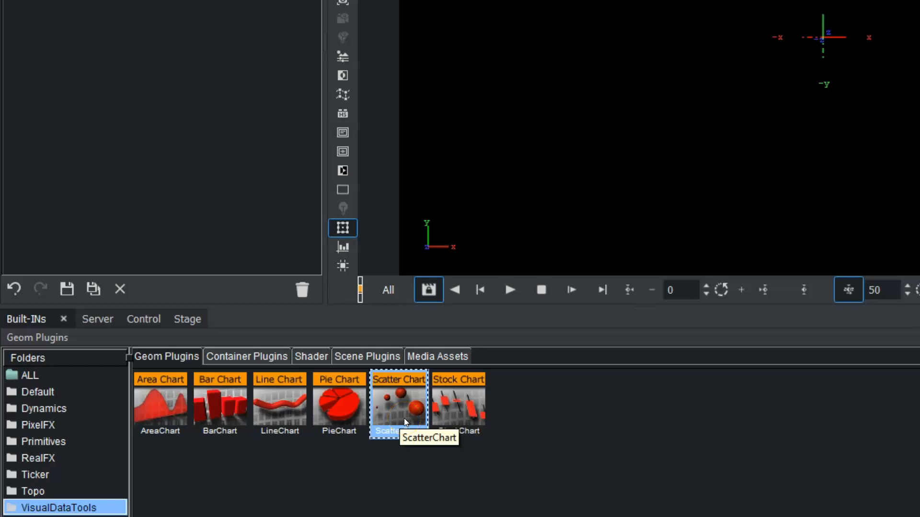
- Add a ScatterChart geometry and a Sphere geometry to the scene tree as separate containers
drag(403, 418, 122, 74)
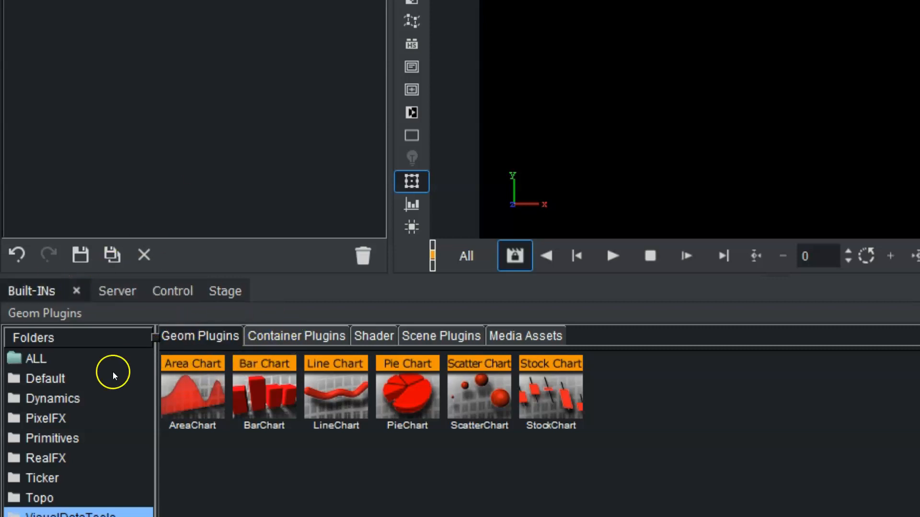
click(60, 380)
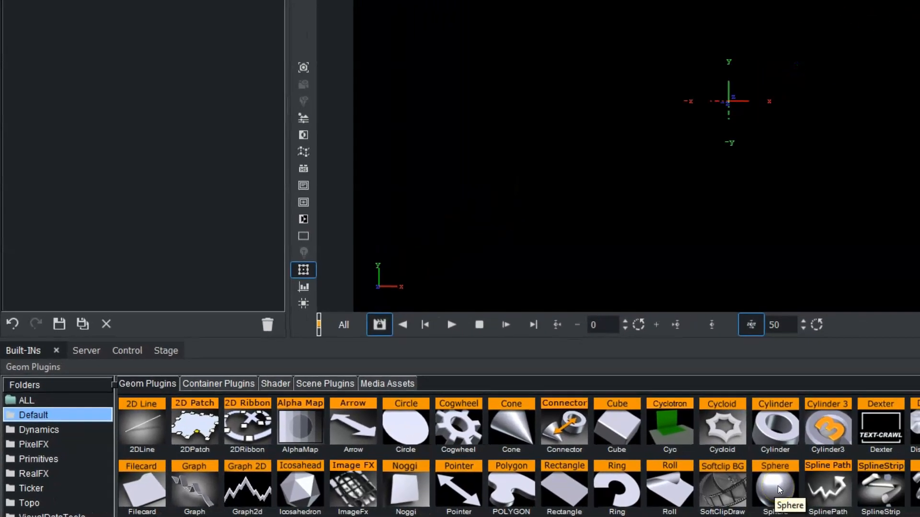
drag(781, 489, 103, 174)
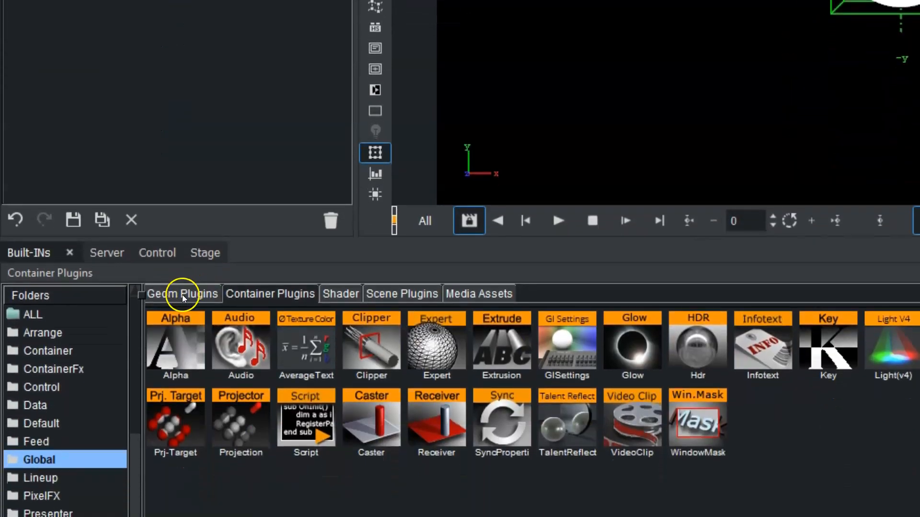
- Apply the bright1 material from the ALL_GLOBALS folder to the Sphere container
click(98, 253)
click(68, 313)
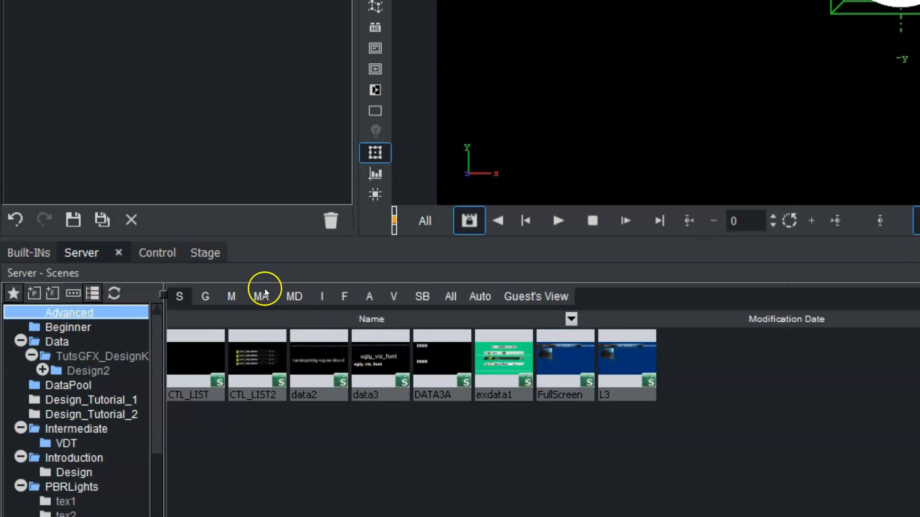
click(231, 296)
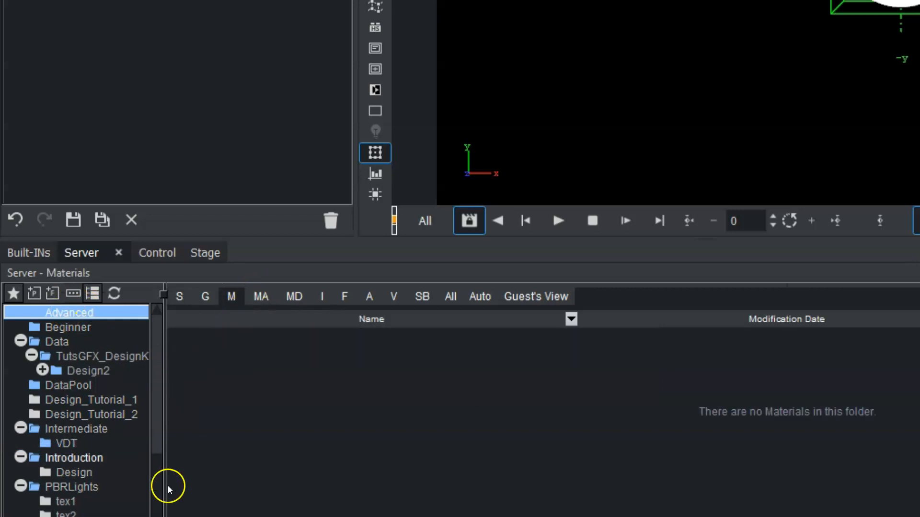
scroll(153, 485, up, 5)
click(65, 312)
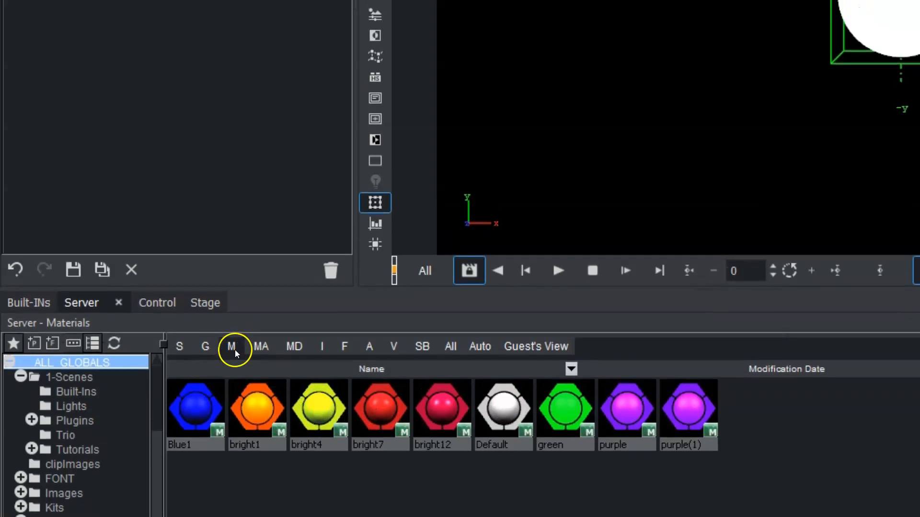
drag(257, 358, 113, 100)
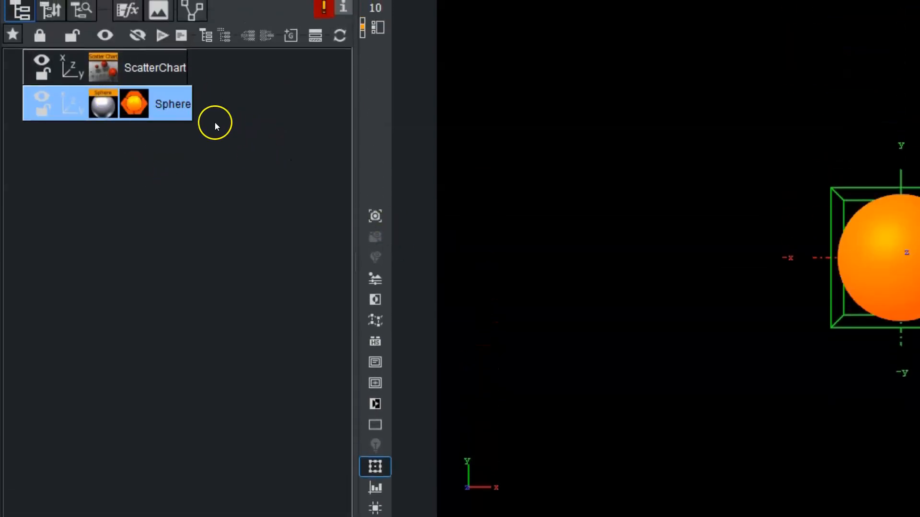
- Rename the Sphere container to proto and hide it in the scene
double_click(164, 105)
text(proto)
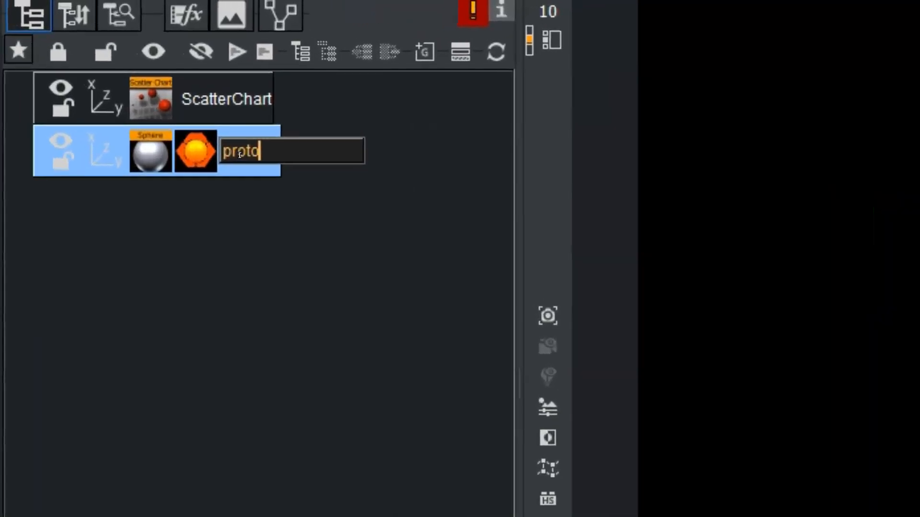
key(Return)
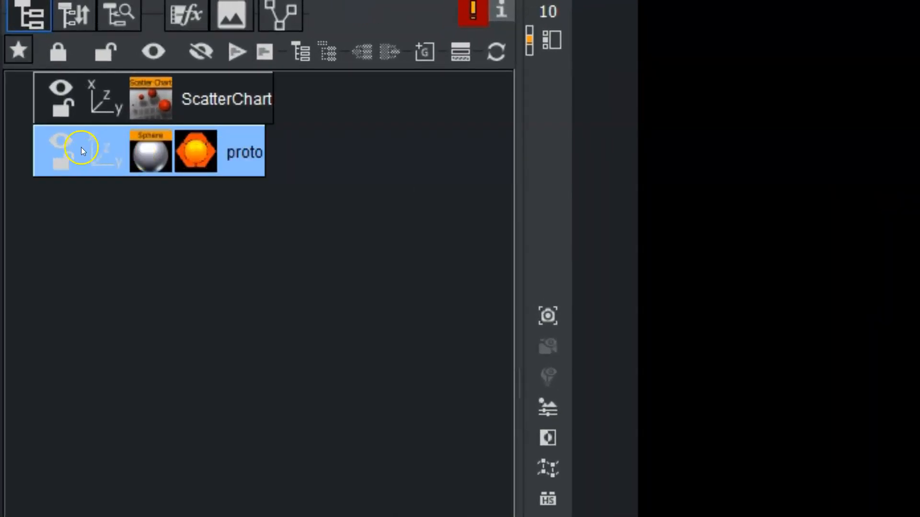
click(60, 142)
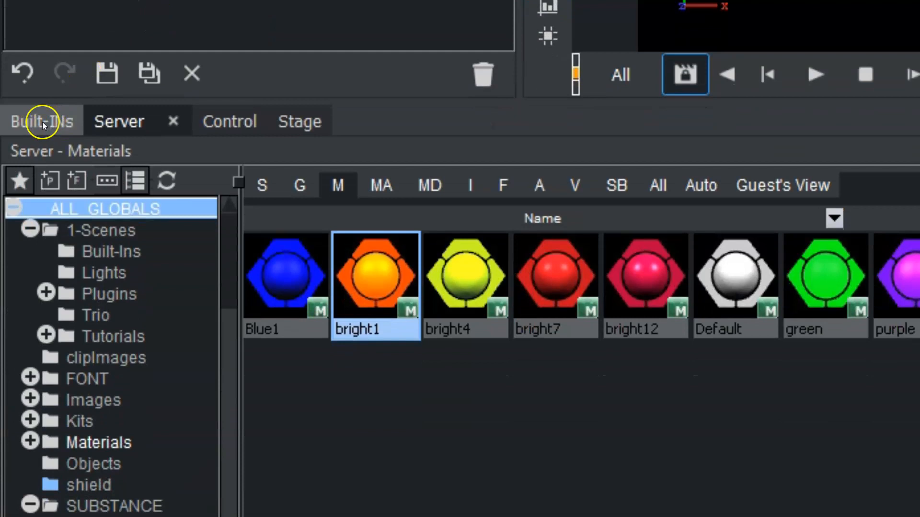
- Add the DataStorage container plugin to the ScatterChart container
click(43, 121)
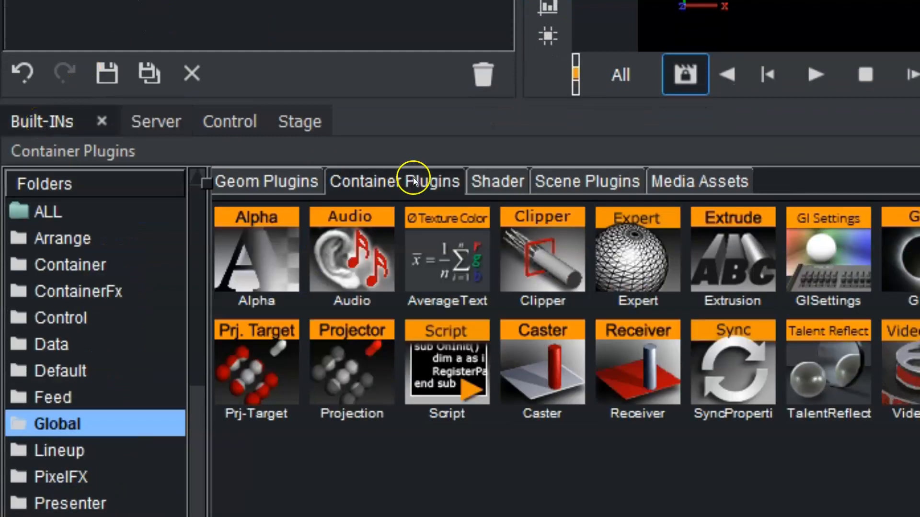
scroll(187, 302, down, 4)
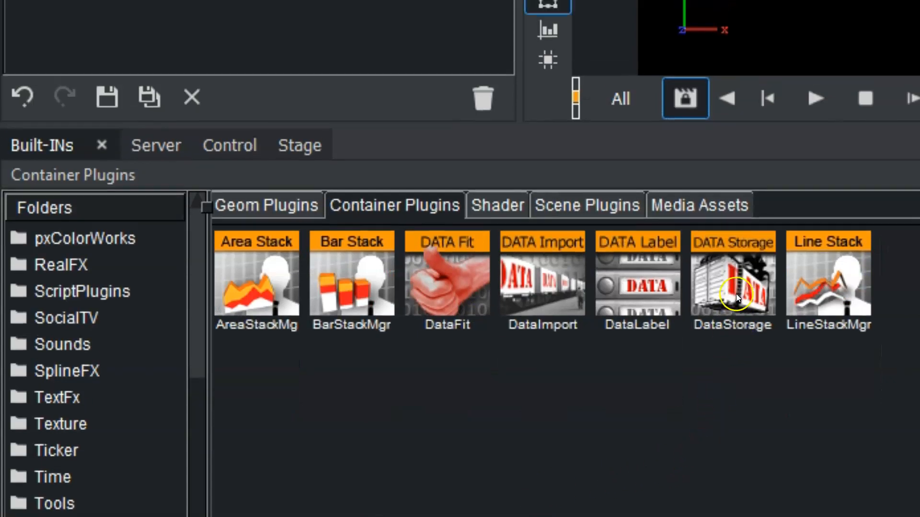
drag(733, 268, 242, 186)
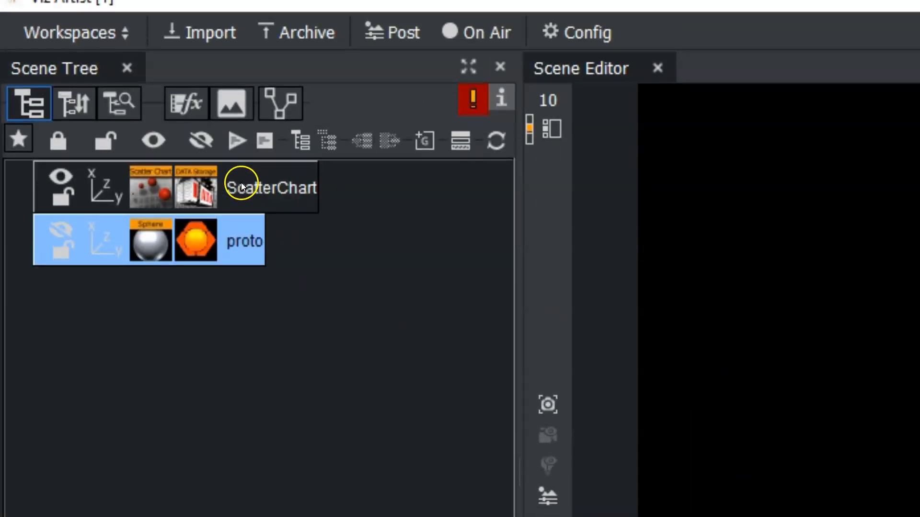
- In the ScatterChart container's DataStorage plugin, set Key Data1 to DataX and Shared Mem. to Distributed
click(147, 180)
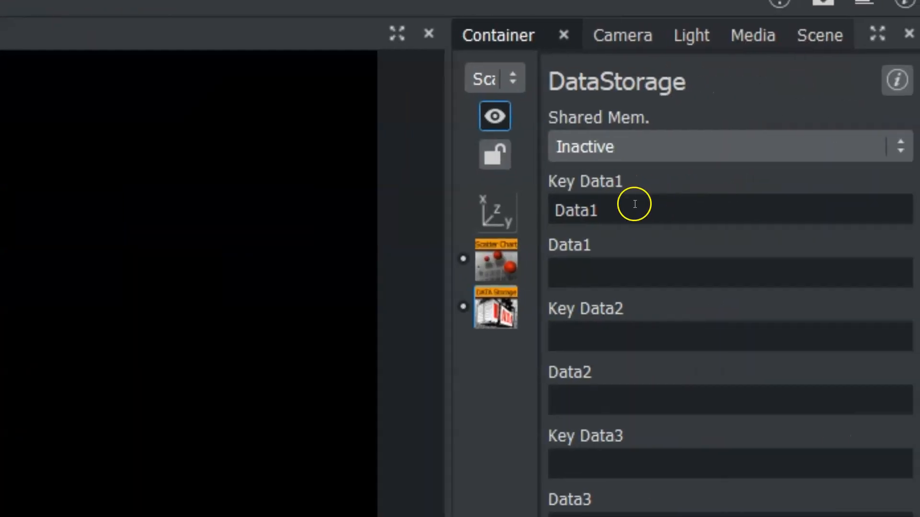
click(622, 212)
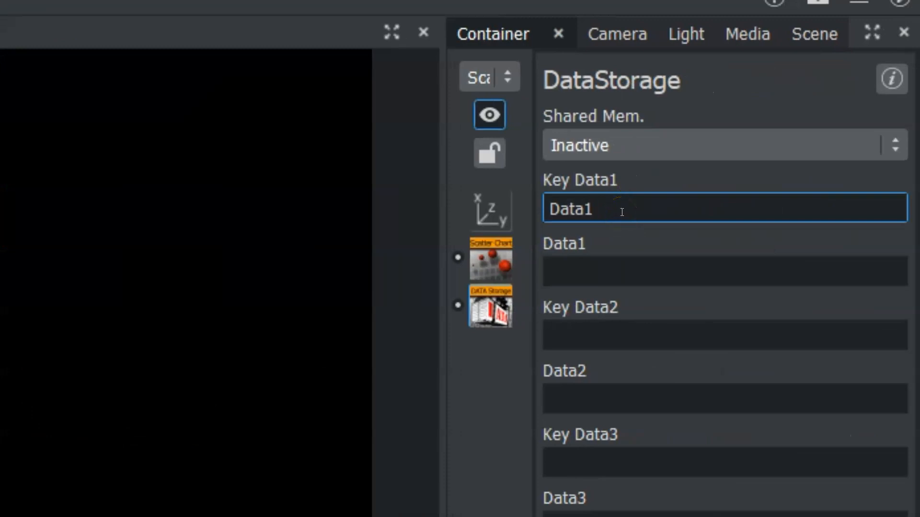
click(622, 199)
key(BackSpace)
text(X)
click(627, 144)
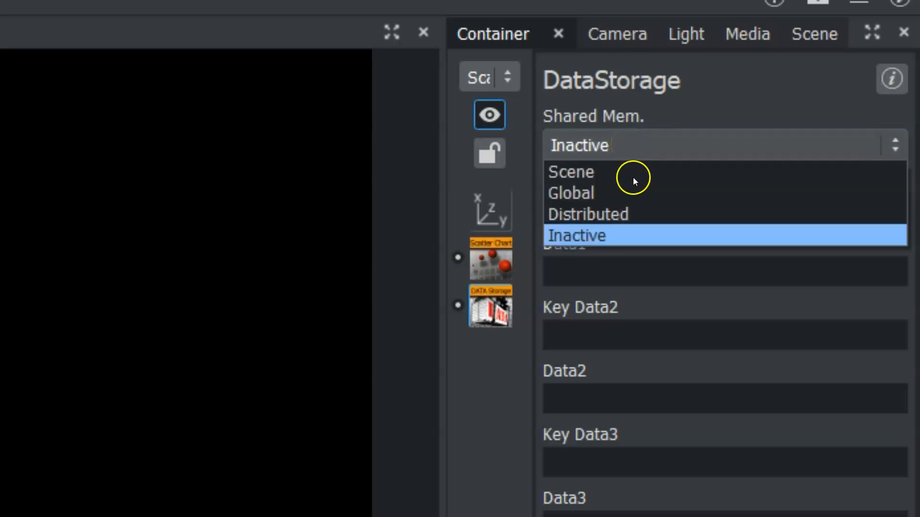
click(616, 211)
- Enter 100, 200, 300, 400, 500 as the Data1 values in DataStorage
click(627, 270)
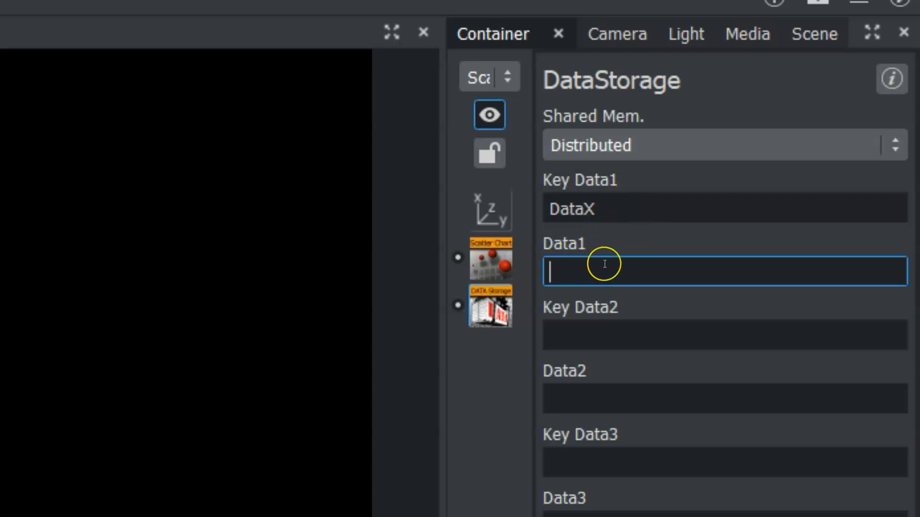
text(100, 200)
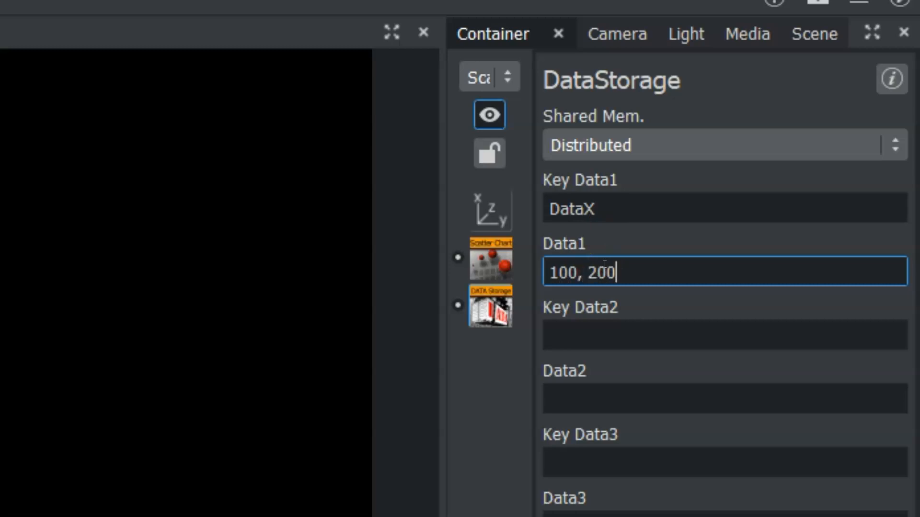
text(, 300, 400, 500)
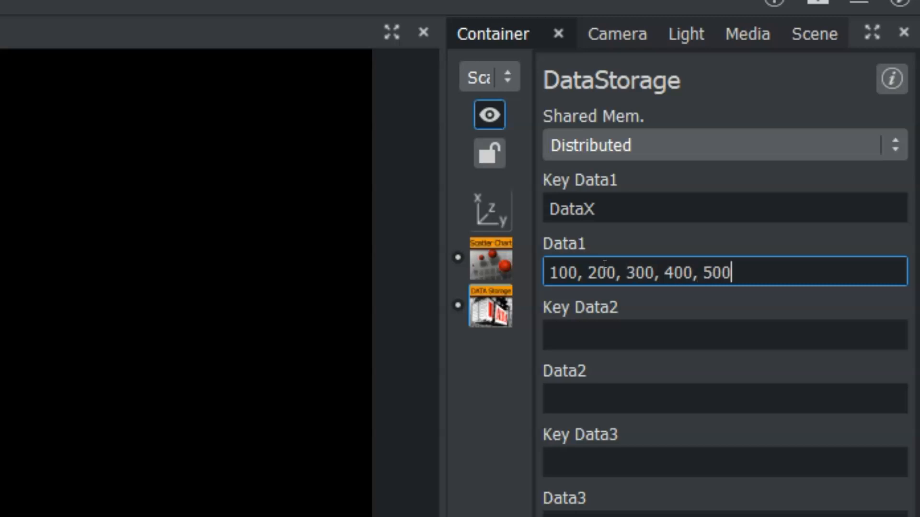
- Set the ScatterChart plugin's Shared Mem. to Distributed
click(817, 335)
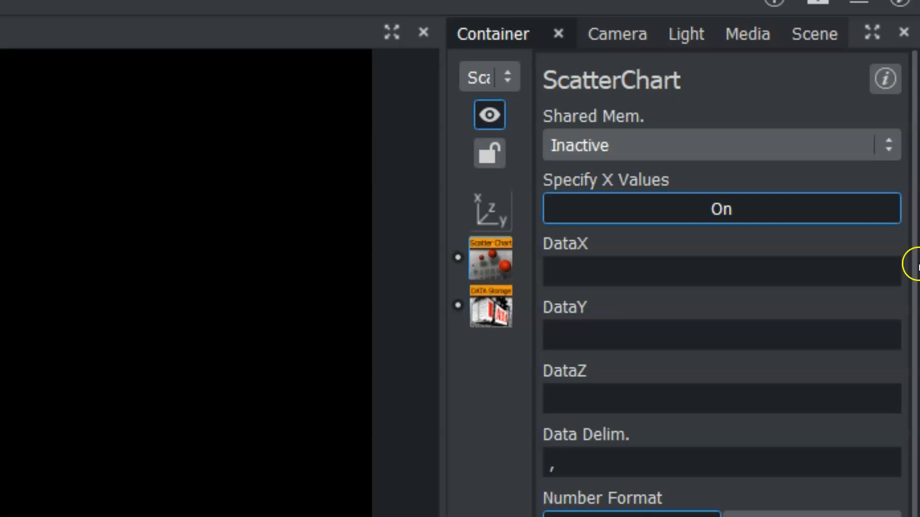
click(701, 141)
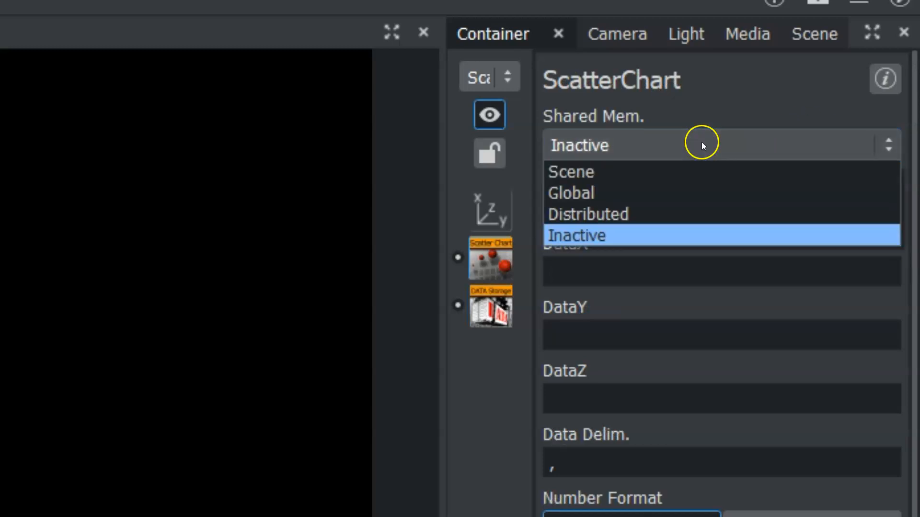
click(653, 213)
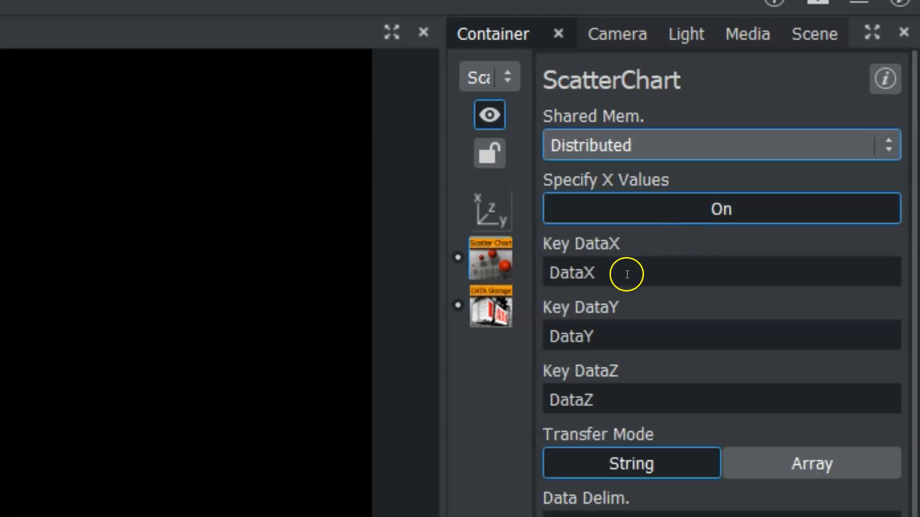
- Examine the ScatterChart's DataX key and its data delimiter setting
click(628, 273)
drag(626, 269, 493, 267)
click(612, 272)
drag(613, 271, 520, 273)
key(Left)
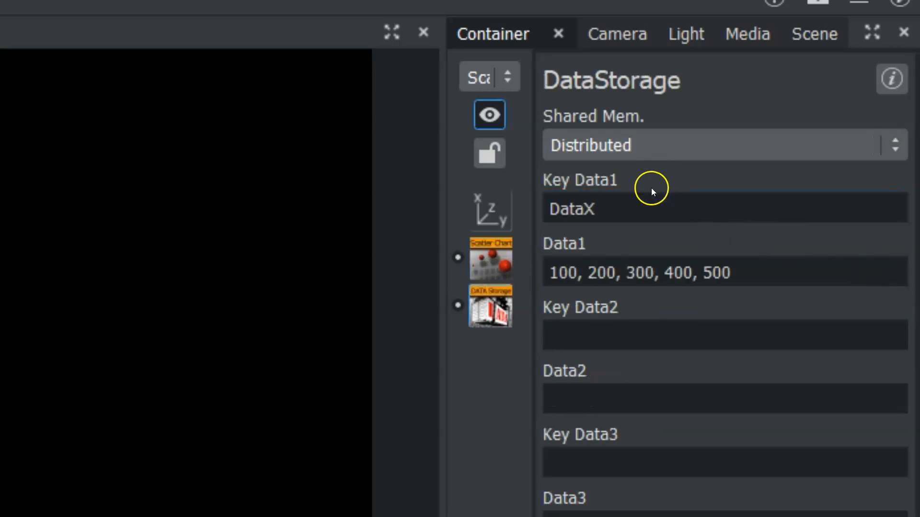
click(645, 196)
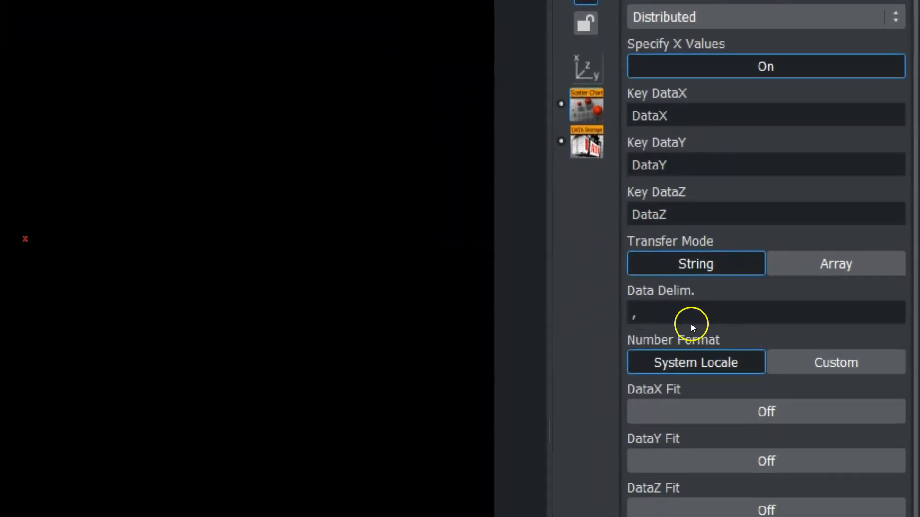
double_click(661, 318)
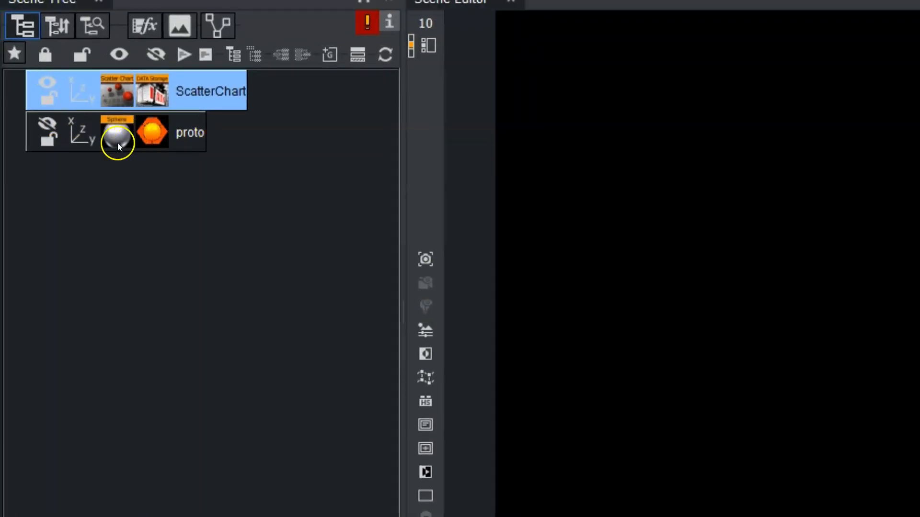
- Assign the proto sphere as the ScatterChart's source container and open the DataStorage properties
drag(137, 142, 652, 343)
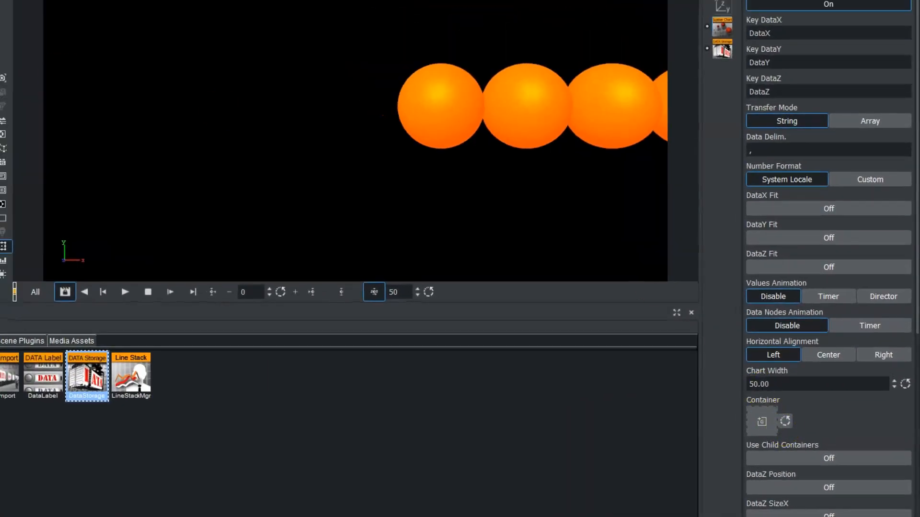
click(722, 6)
drag(800, 32, 681, 33)
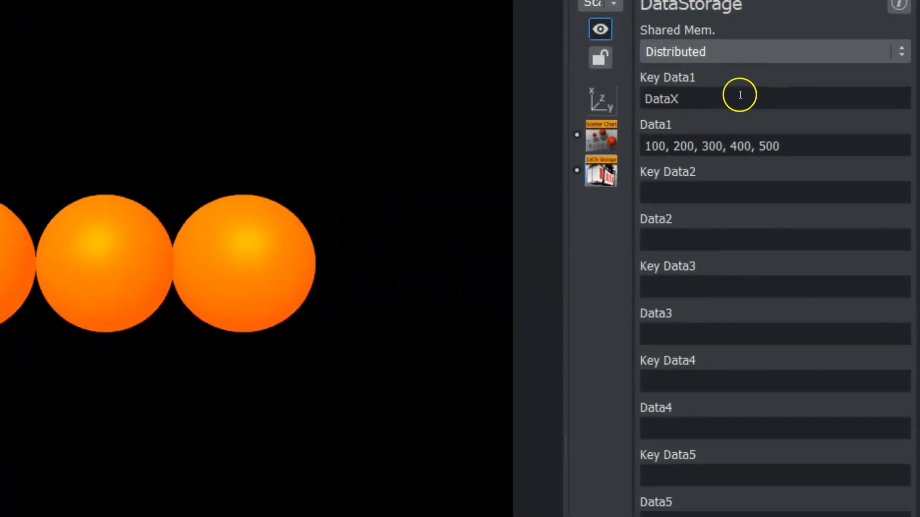
- Set Key Data2 to DataY in DataStorage
click(675, 189)
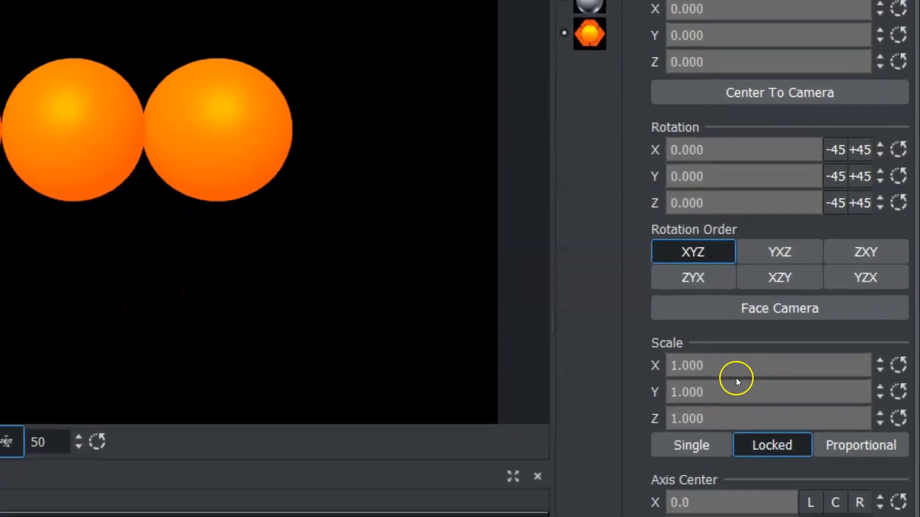
drag(729, 347, 691, 351)
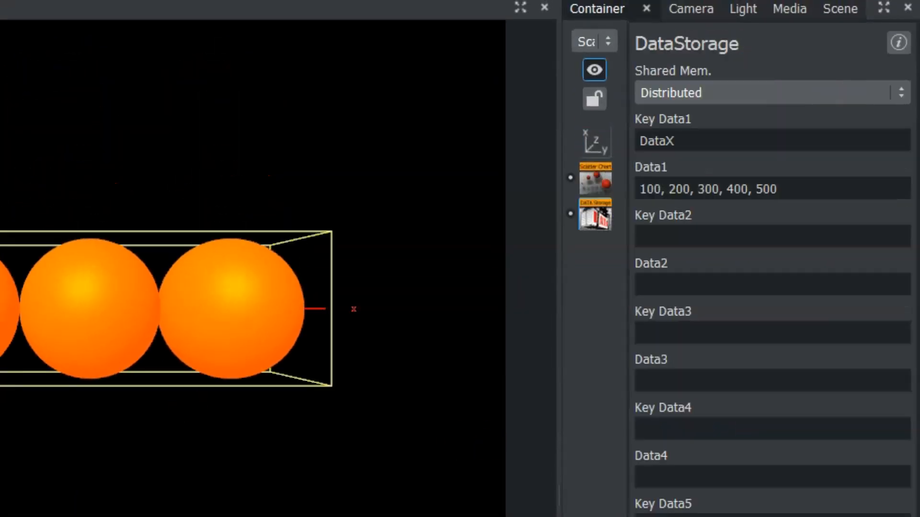
click(698, 233)
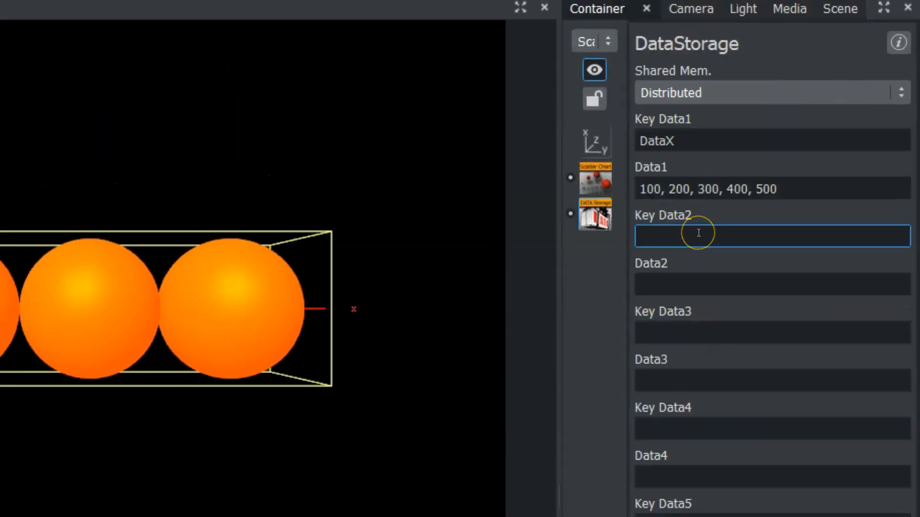
text(DataY)
click(673, 278)
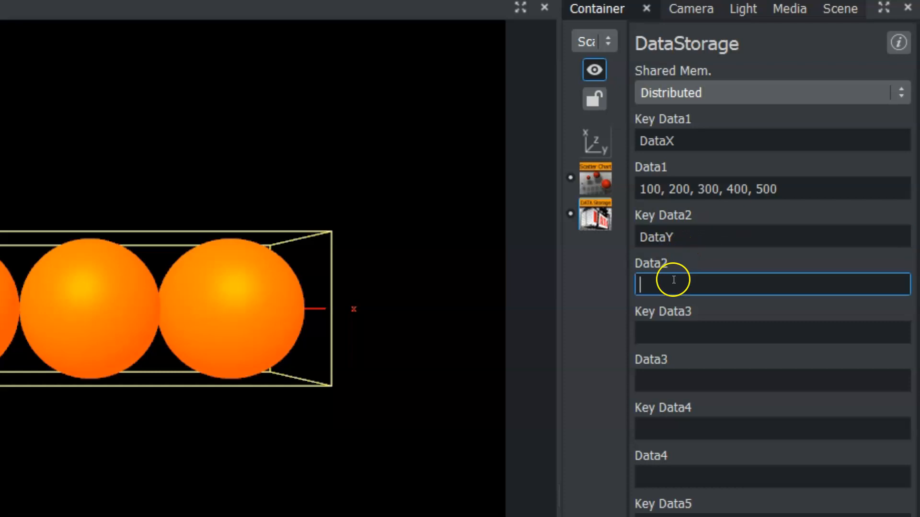
click(698, 238)
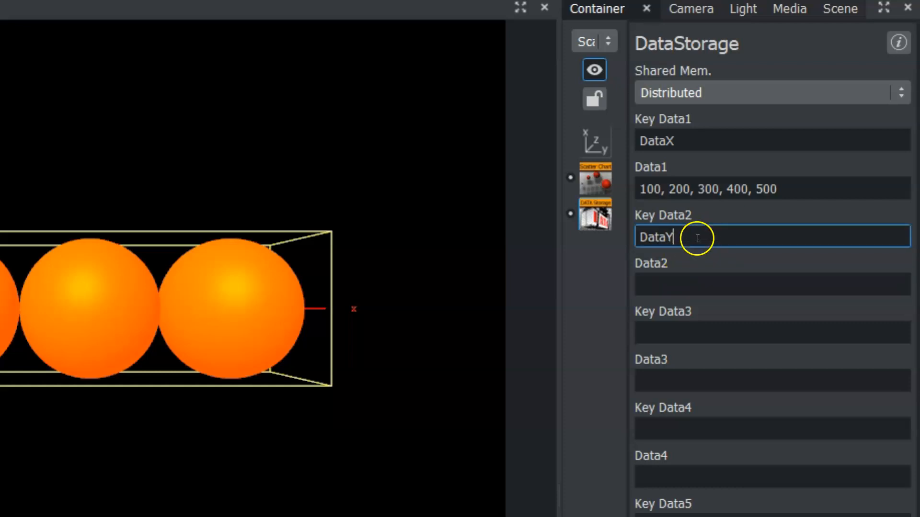
- Set Data2 in DataStorage to the Y values 10, 50, 100, -100, 70
click(677, 285)
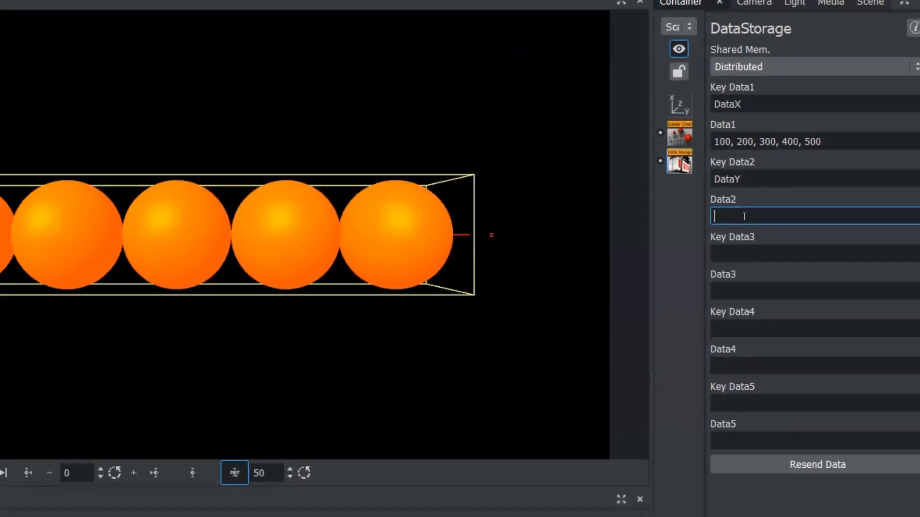
text(10)
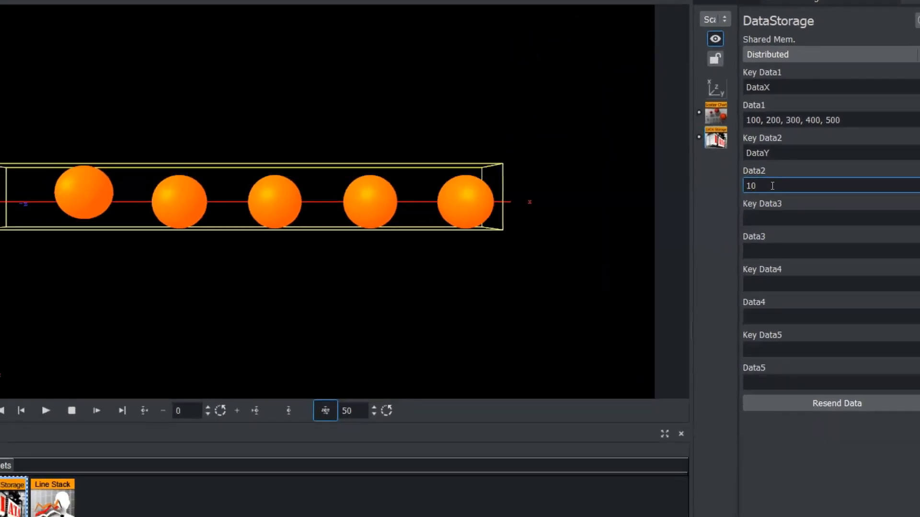
text(,)
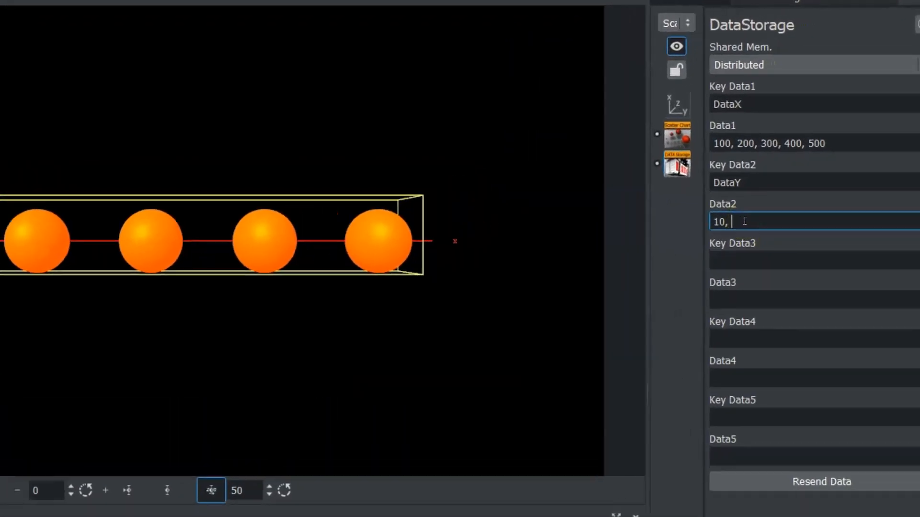
text( 50, 100, )
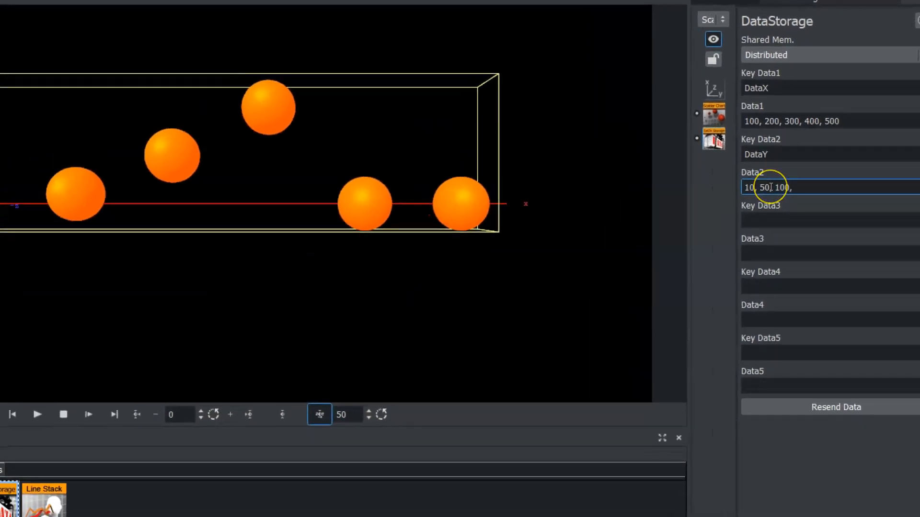
text(-100)
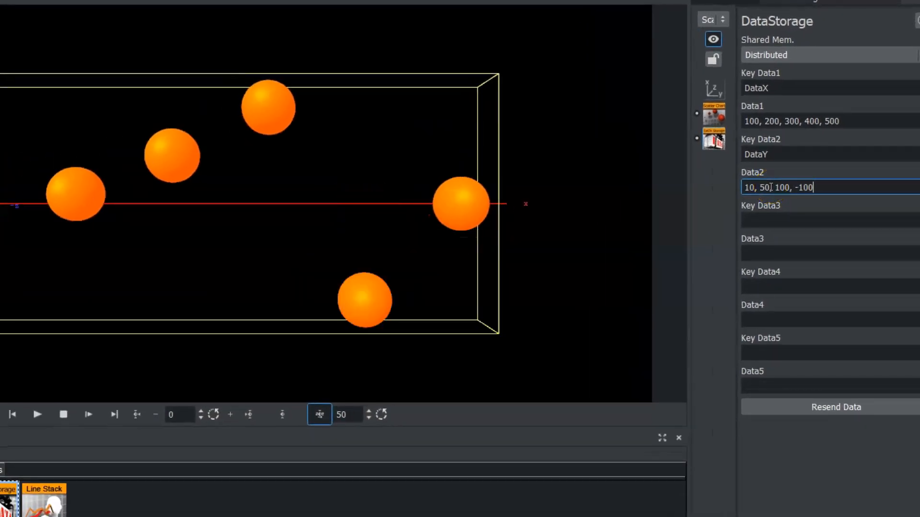
text(, 70)
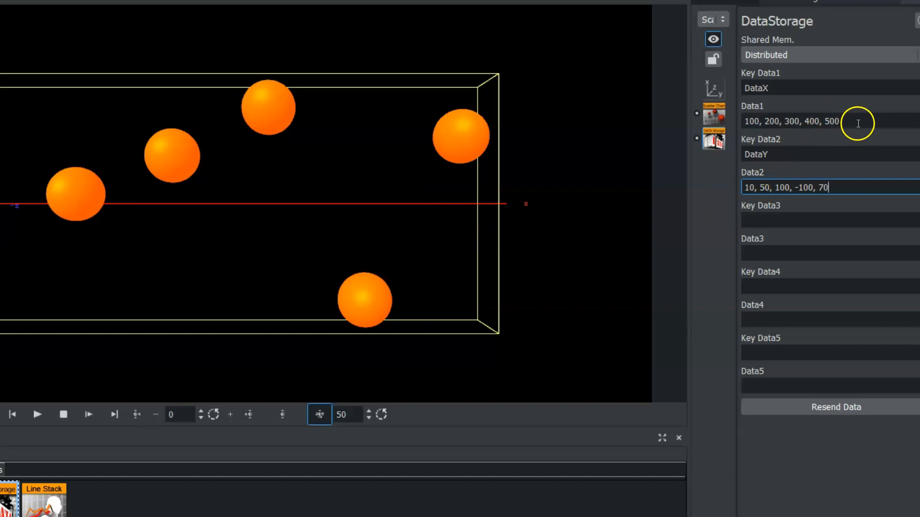
drag(858, 124, 740, 120)
click(760, 185)
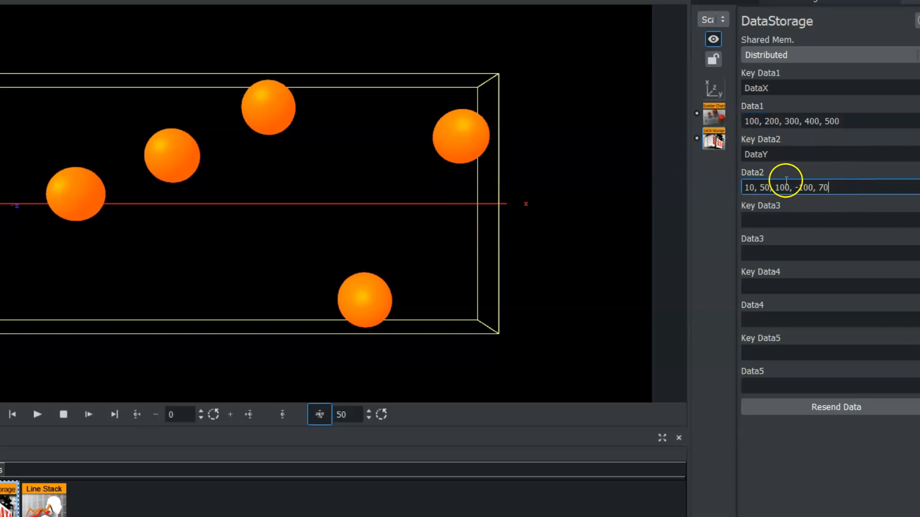
click(607, 193)
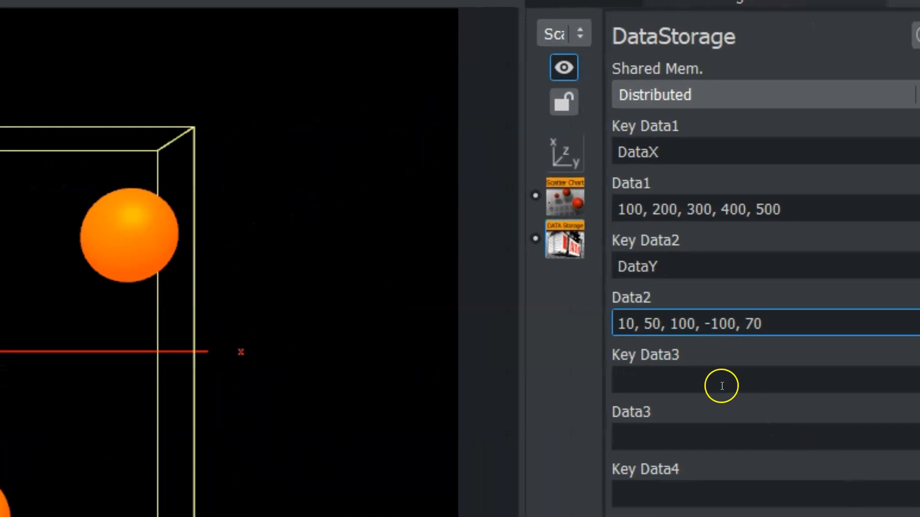
- Set Key Data3 in DataStorage to DataZ
click(734, 343)
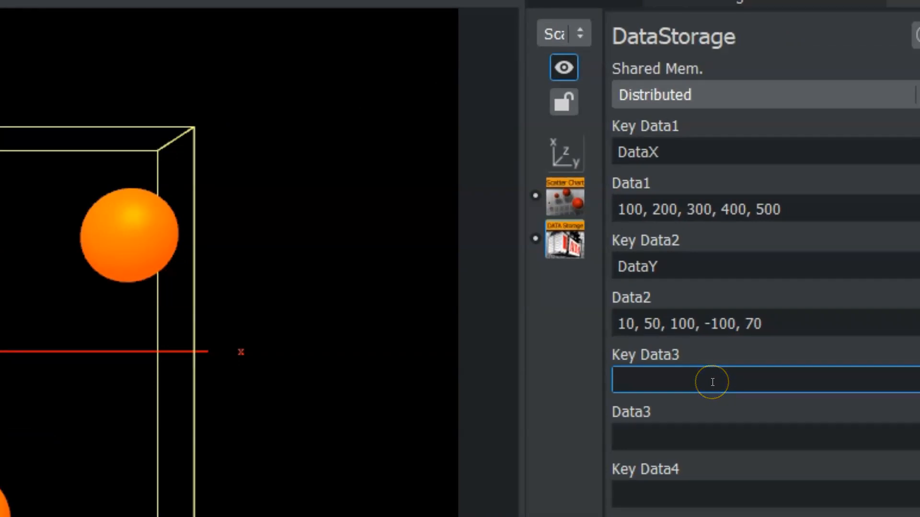
text(DataZ)
click(703, 383)
key(BackSpace)
text(Z)
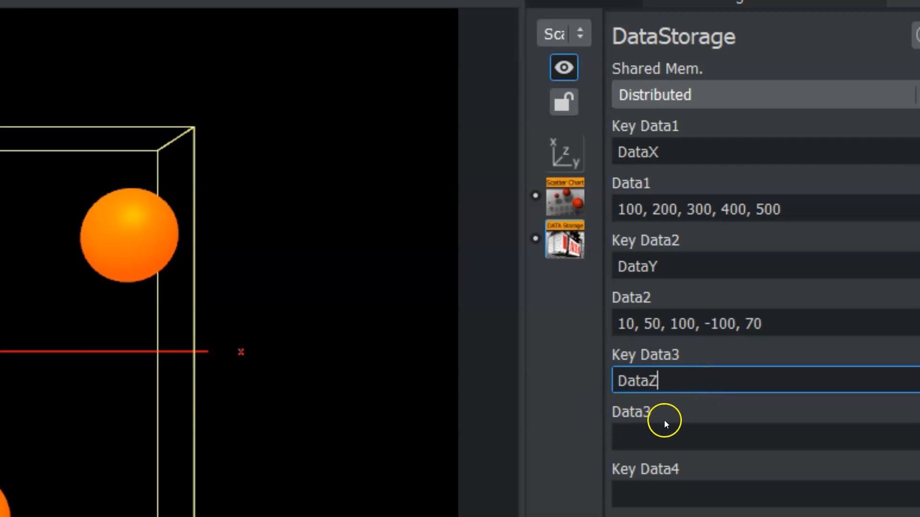
- Try entering the values -300, 0, 100 in Data3 and clear the field again
click(664, 437)
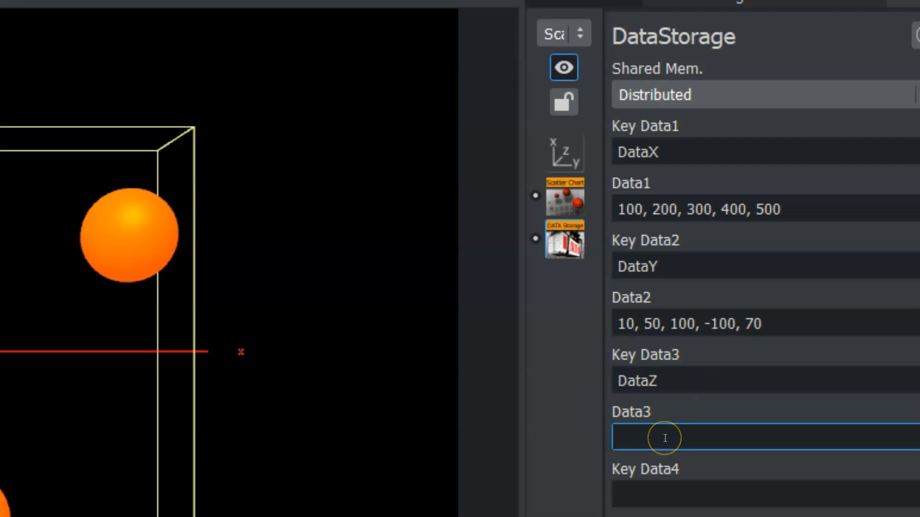
text(300, 0, 100,)
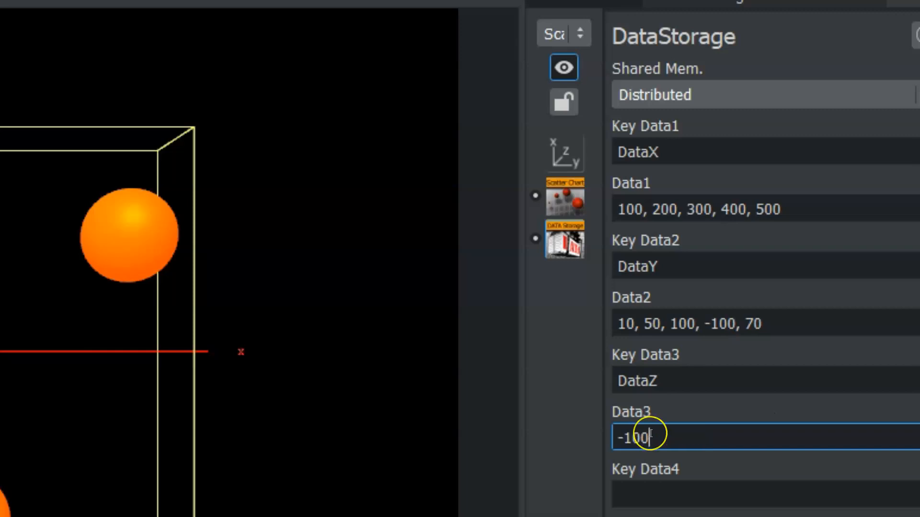
key(BackSpace)
key(BackSpace)
key(BackSpace)
key(BackSpace)
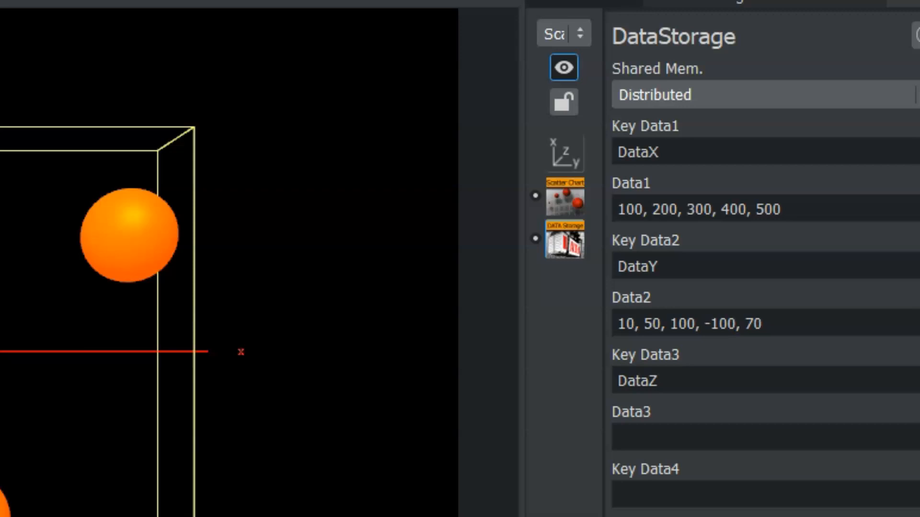
- Open the ScatterChart plugin's properties and bring its DataZ size options into view
click(113, 430)
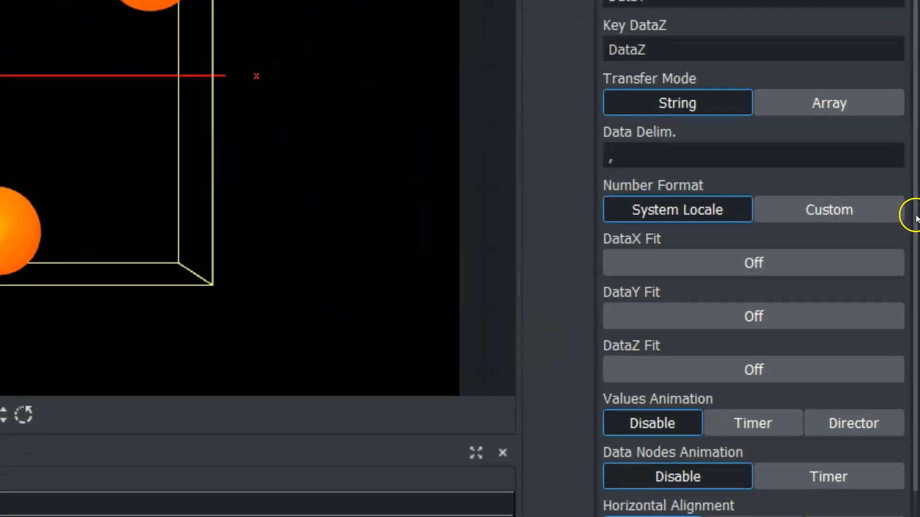
drag(916, 218, 911, 467)
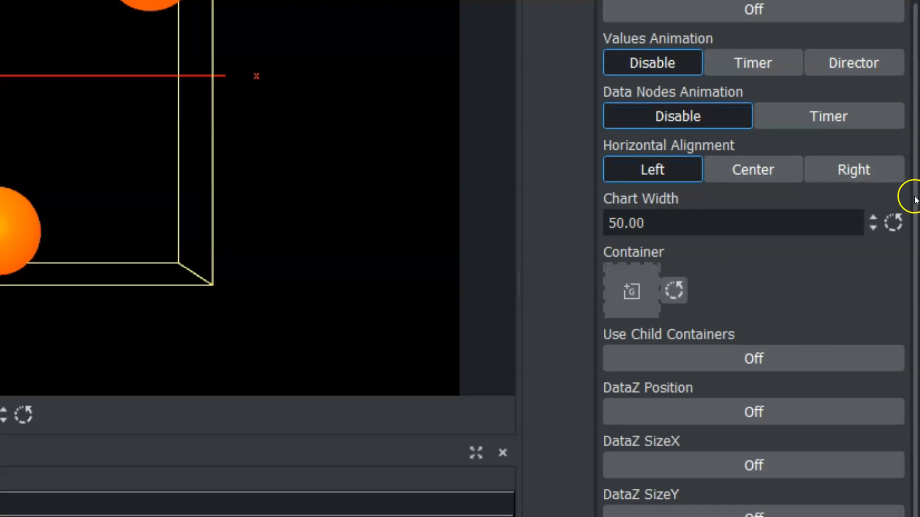
- Test DataZ SizeX, DataZ SizeY and DataZ SizeZ in turn, switching each option on and back off
click(680, 458)
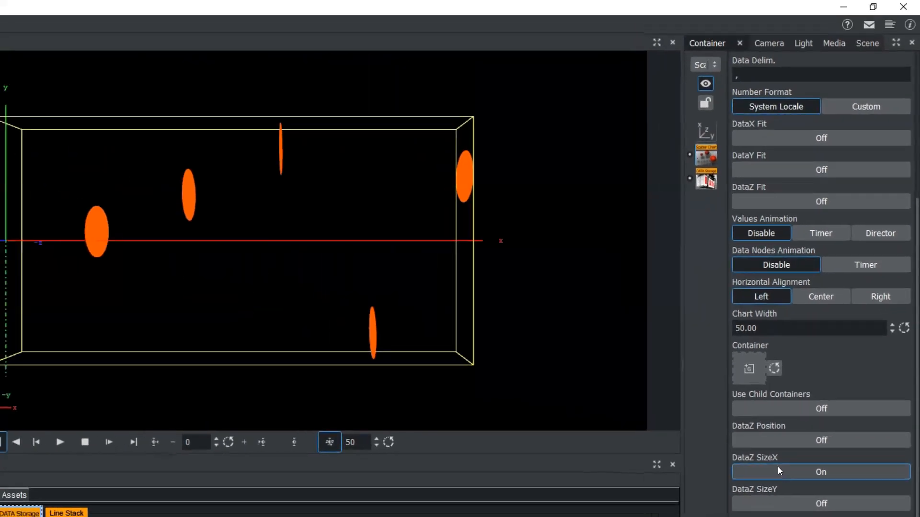
click(777, 468)
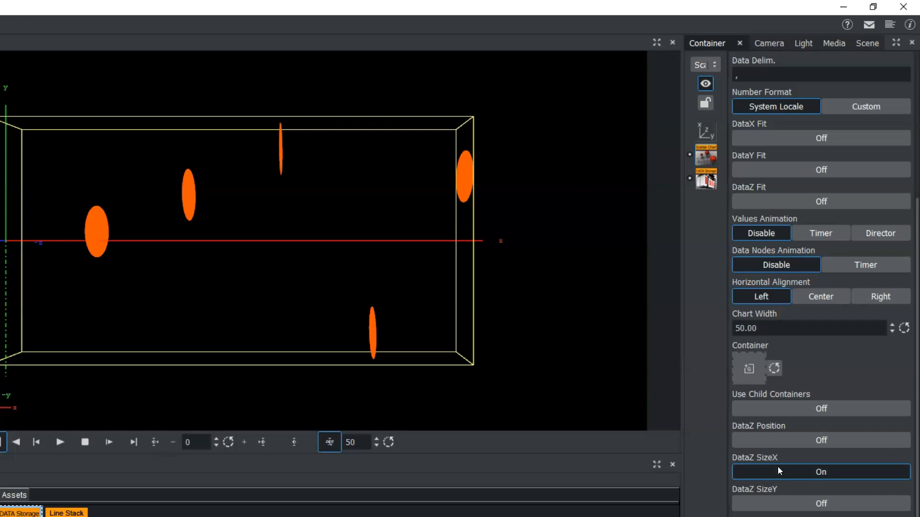
click(799, 504)
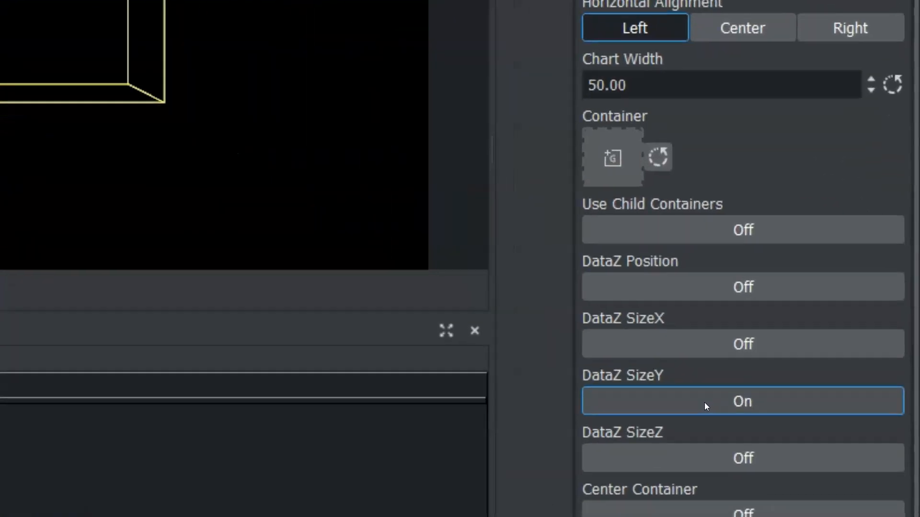
click(699, 399)
click(713, 461)
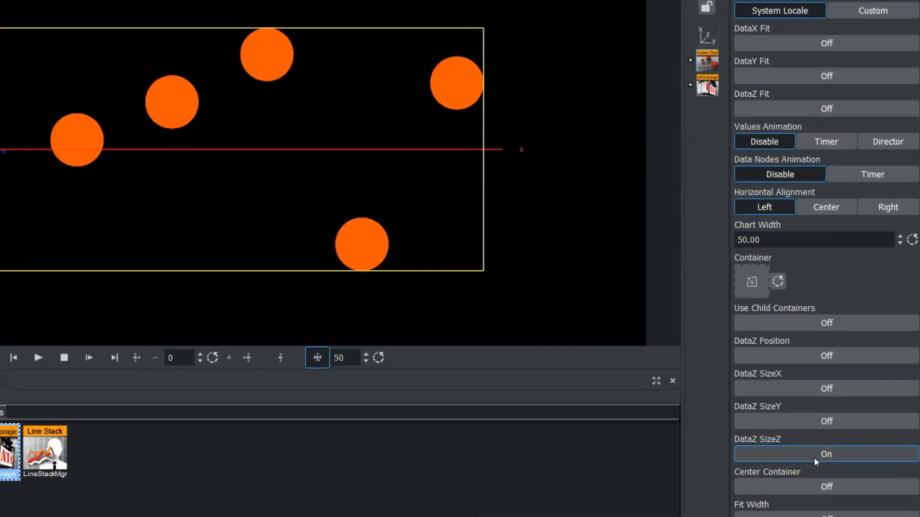
click(814, 458)
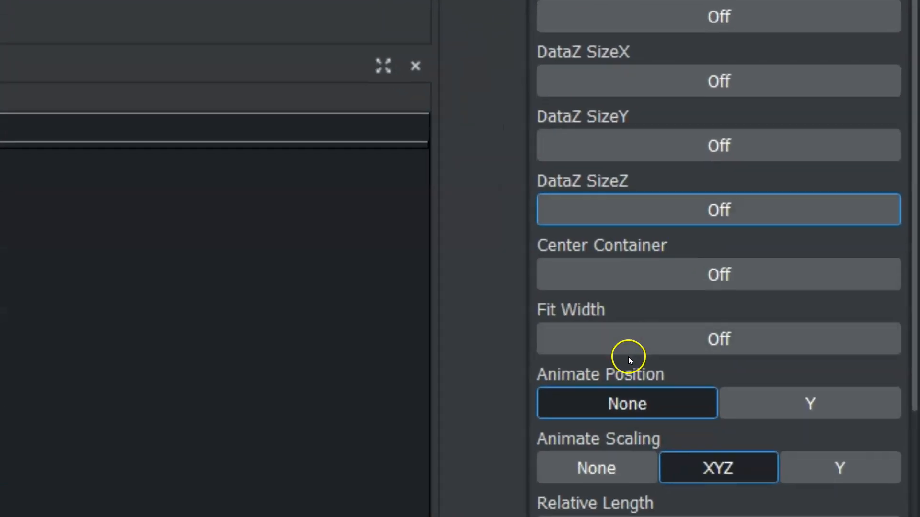
- Set the ScatterChart's Animate Position to Y
click(598, 402)
click(813, 404)
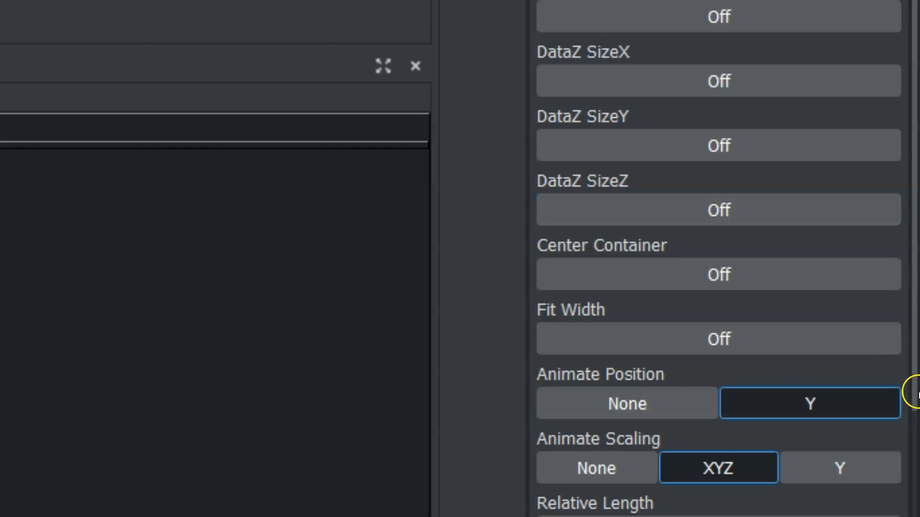
drag(913, 390, 913, 516)
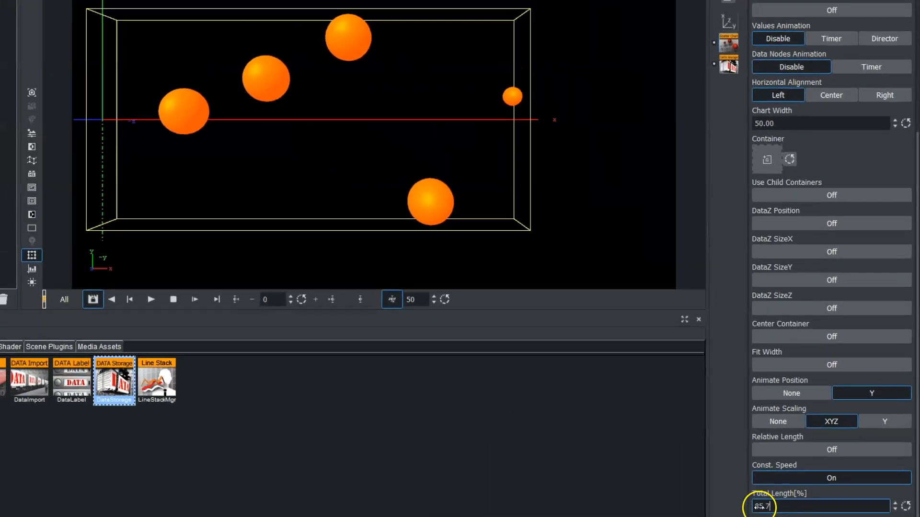
drag(705, 493, 9, 481)
drag(243, 495, 815, 503)
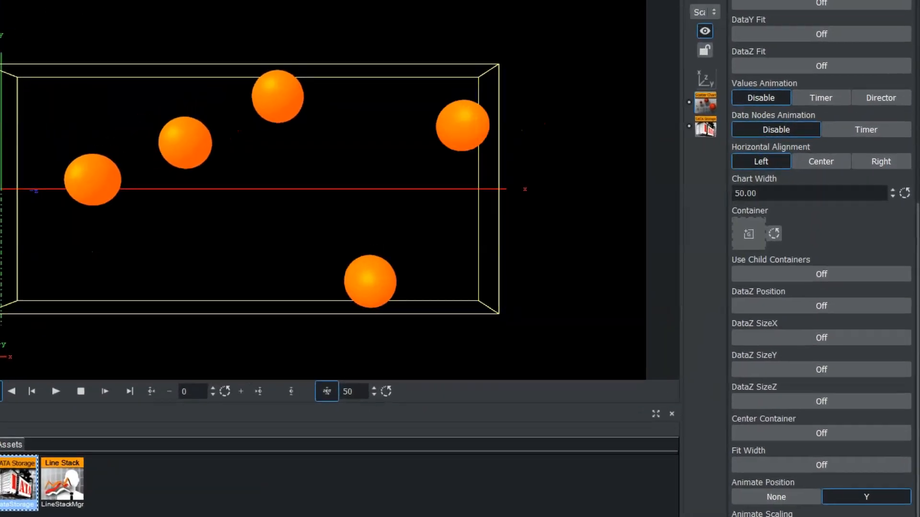